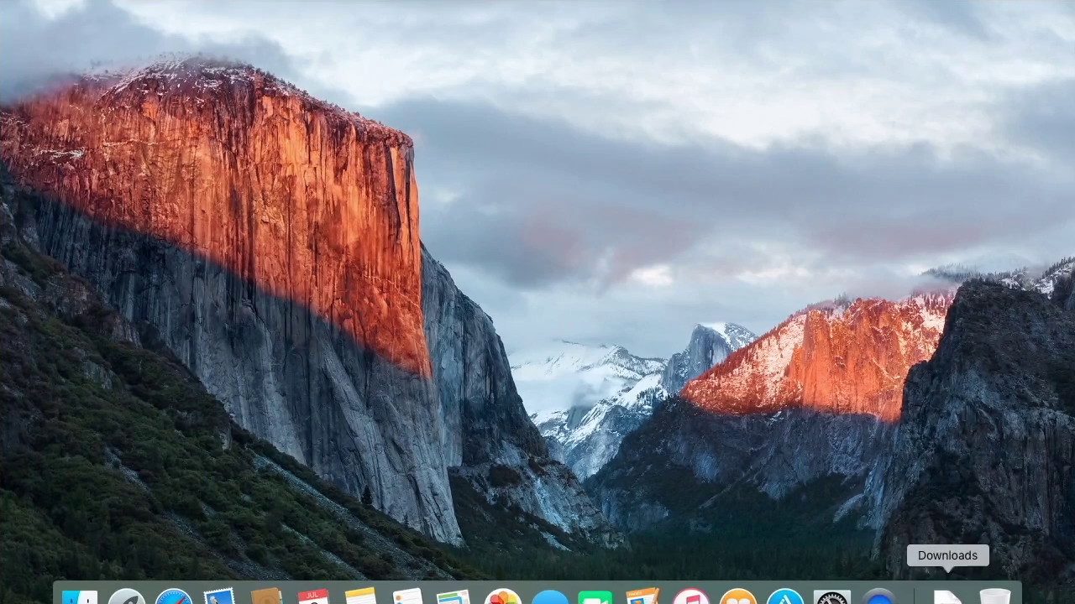
- Install SaferVPN by copying it from SaferVPN.dmg in Downloads into Applications, then close the installer
left_click(947, 596)
left_click(941, 569)
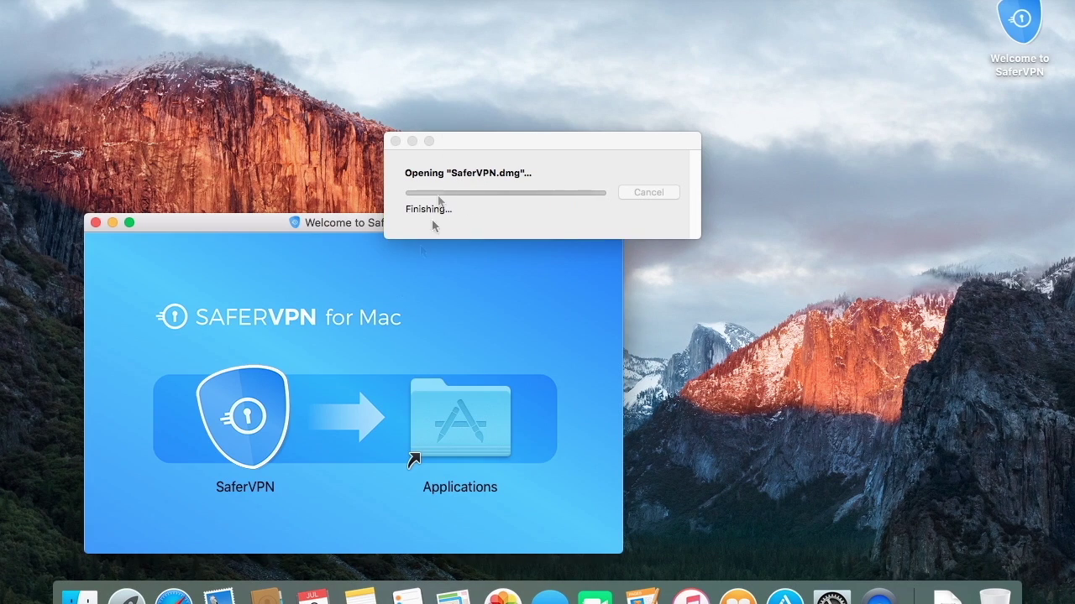
left_click_drag(235, 404, 457, 416)
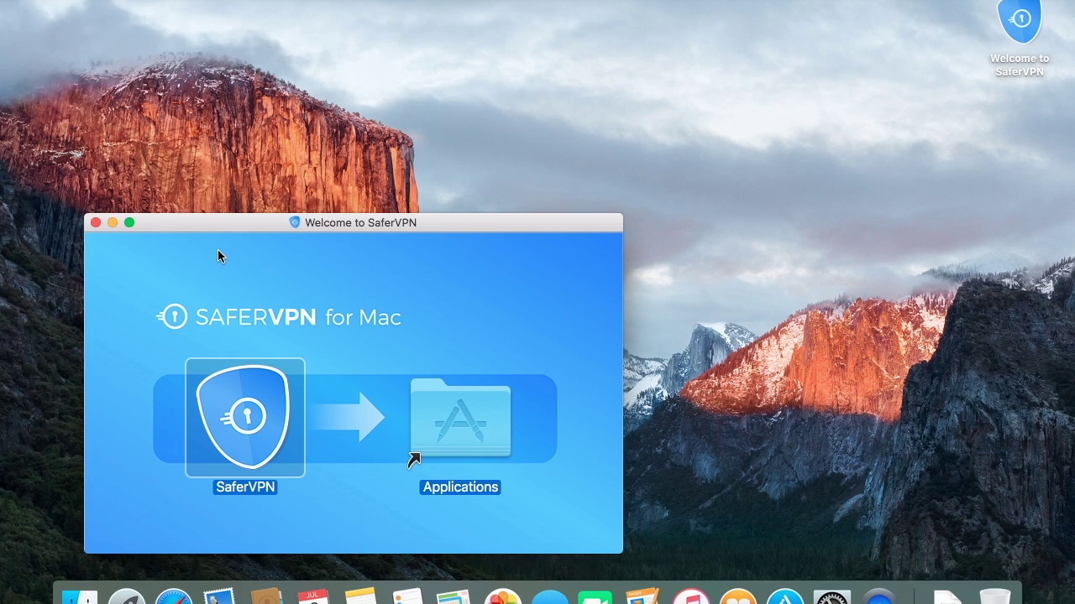
left_click(92, 223)
- Launch SaferVPN from Launchpad and allow the downloaded app to open
key("F4")
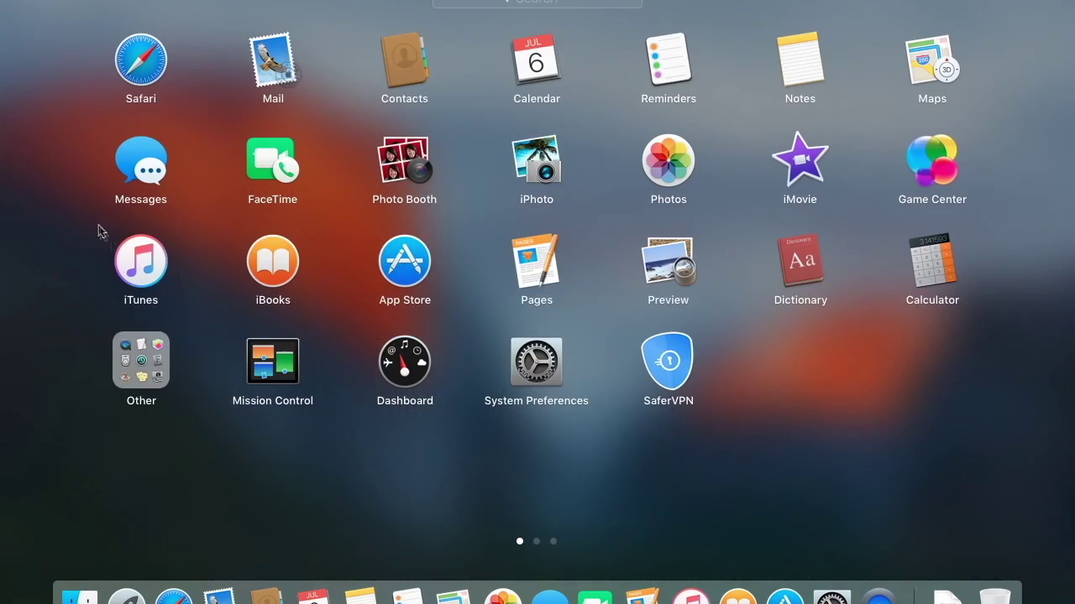
left_click(667, 361)
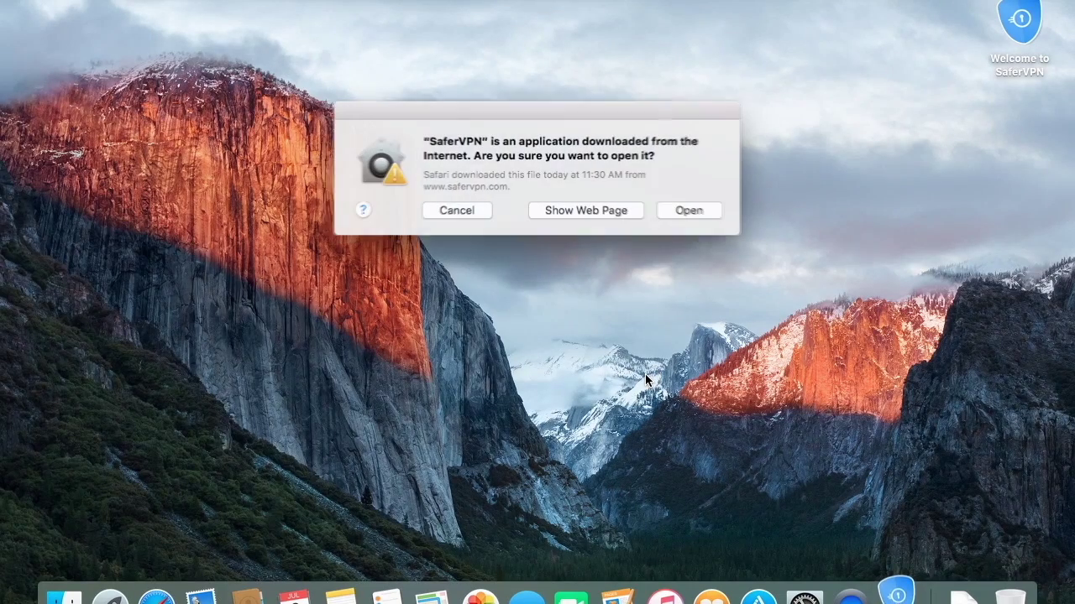
left_click(696, 212)
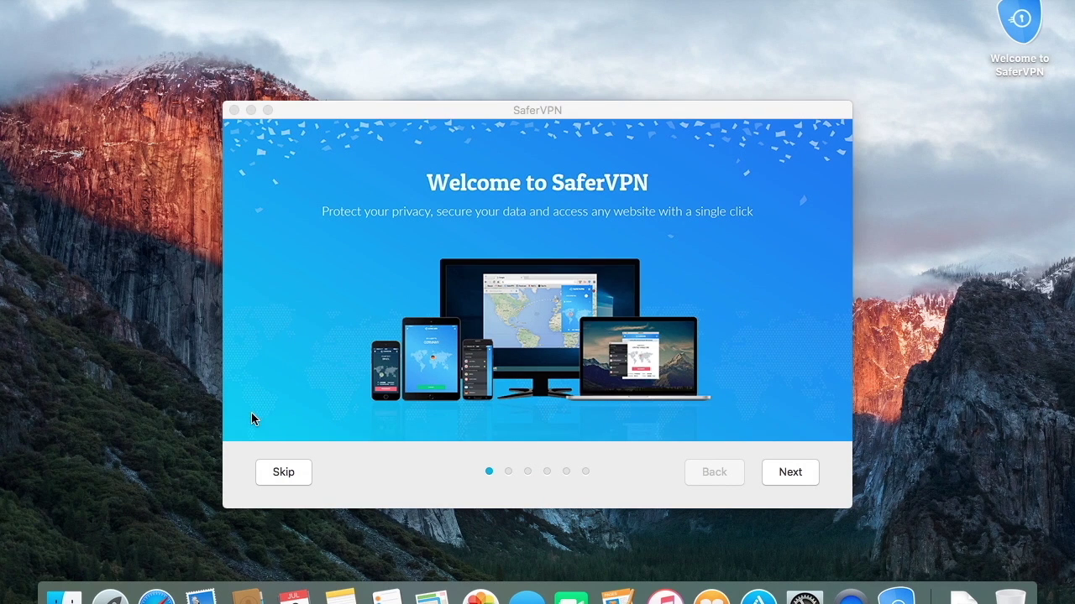
- Step through all the welcome tour pages to Enjoy SaferVPN and finish at the login screen
left_click(777, 476)
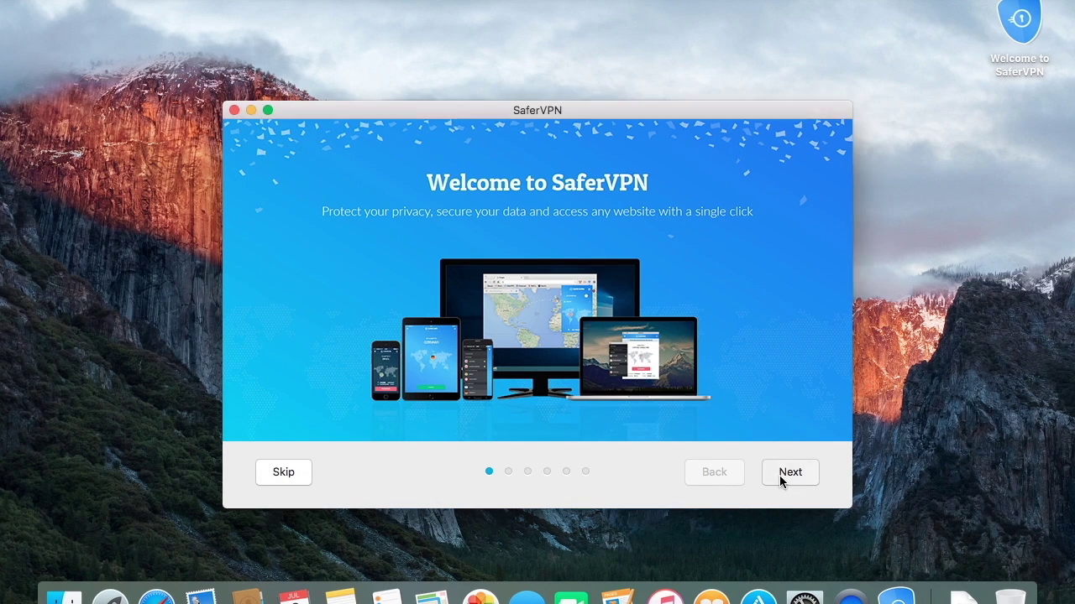
left_click(806, 481)
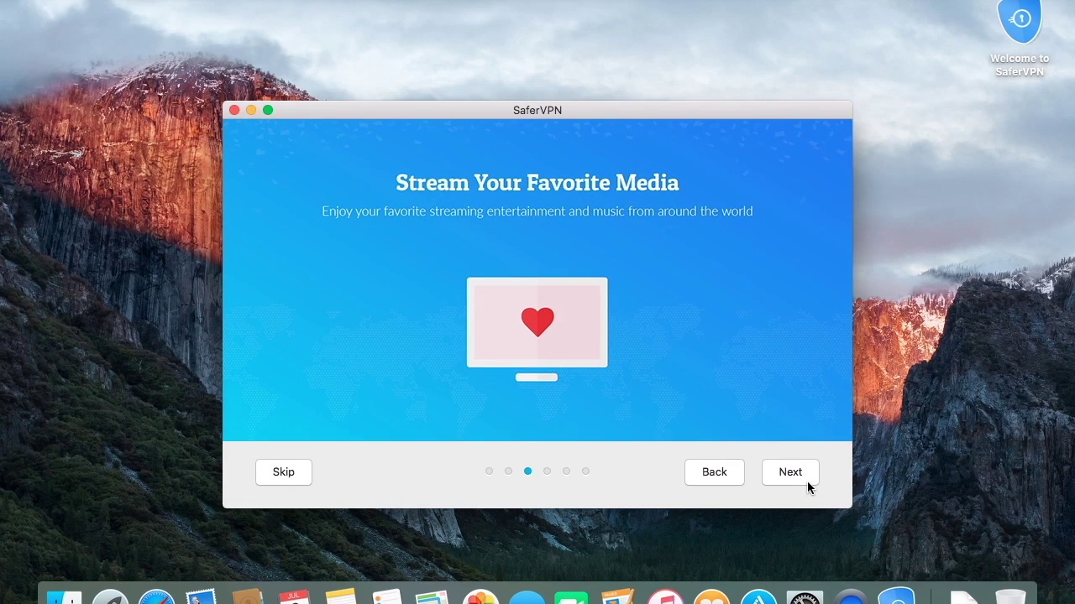
left_click(807, 481)
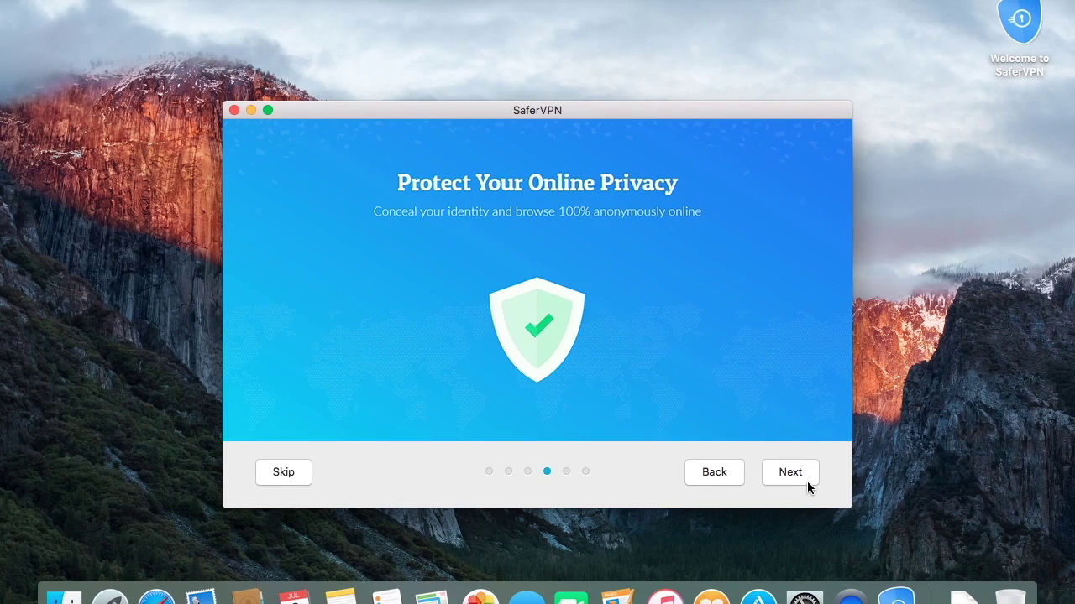
left_click(807, 481)
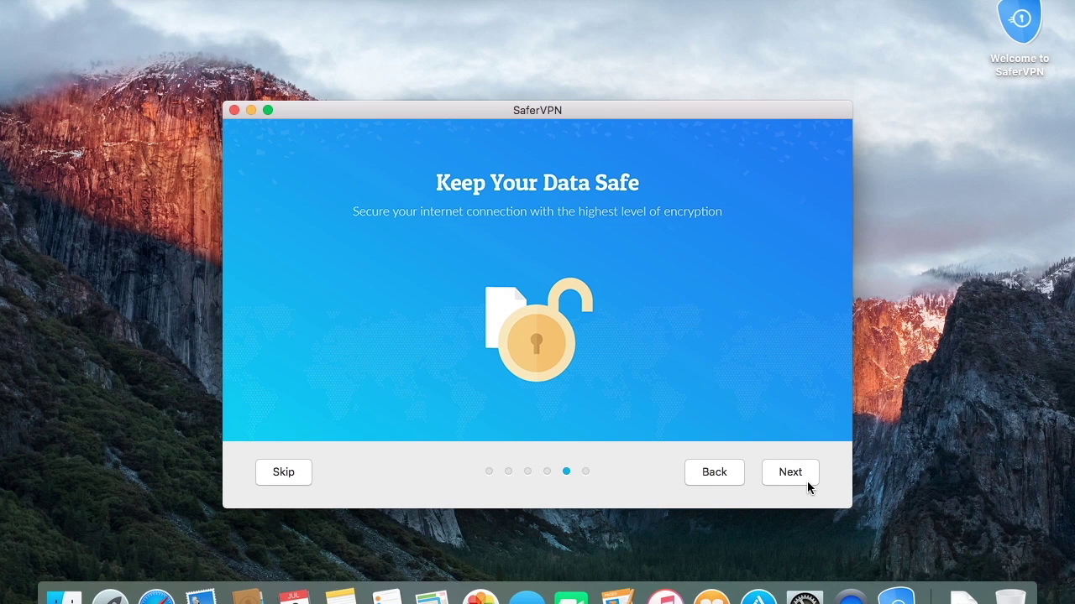
left_click(807, 481)
left_click(807, 481)
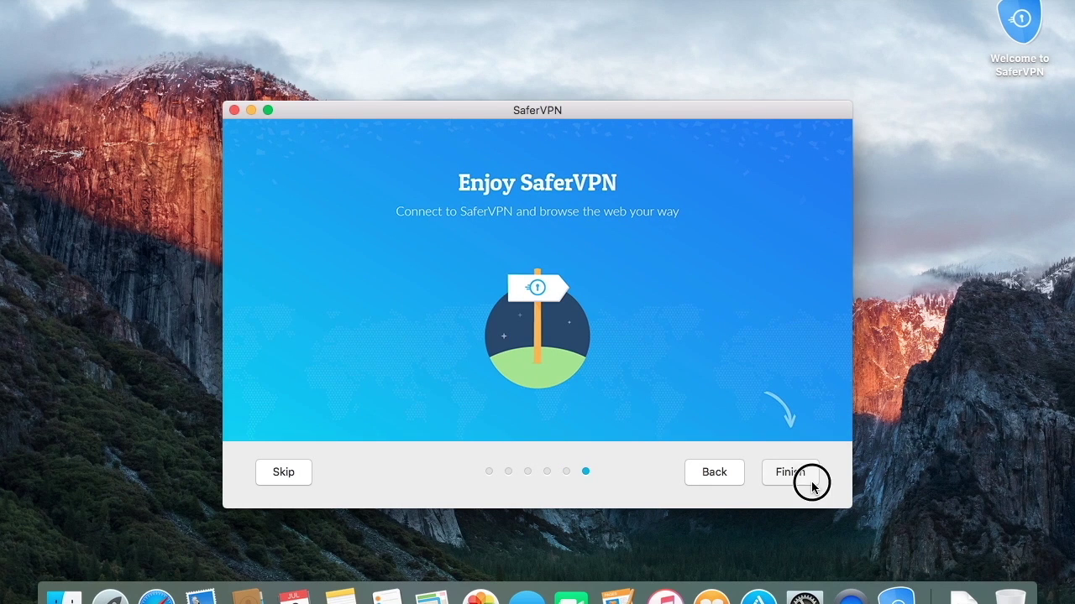
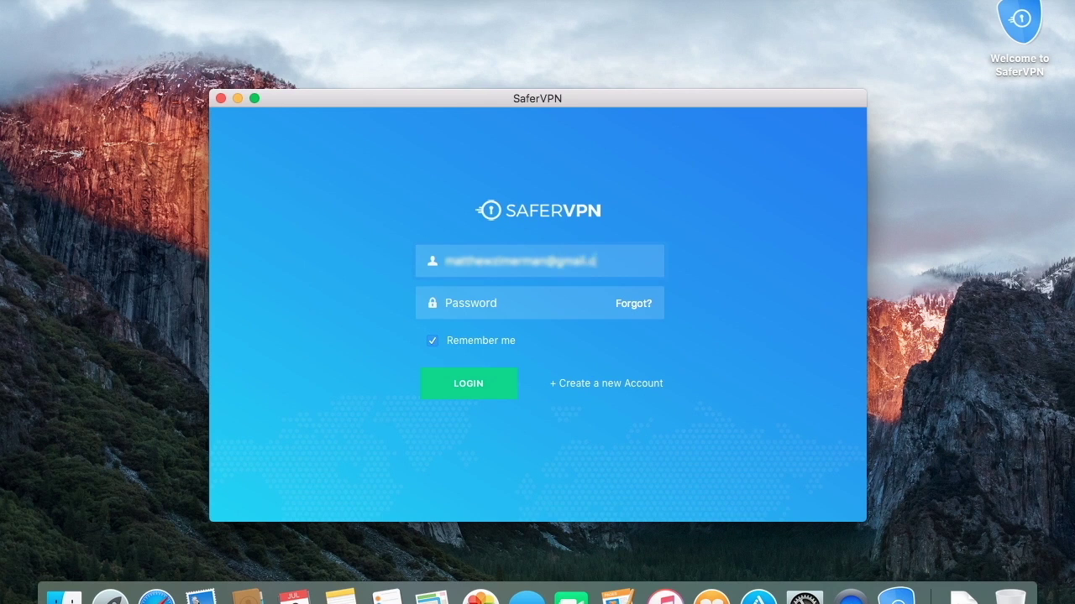
- Log in with the account e-mail address and password
key("Tab")
type("••••••••")
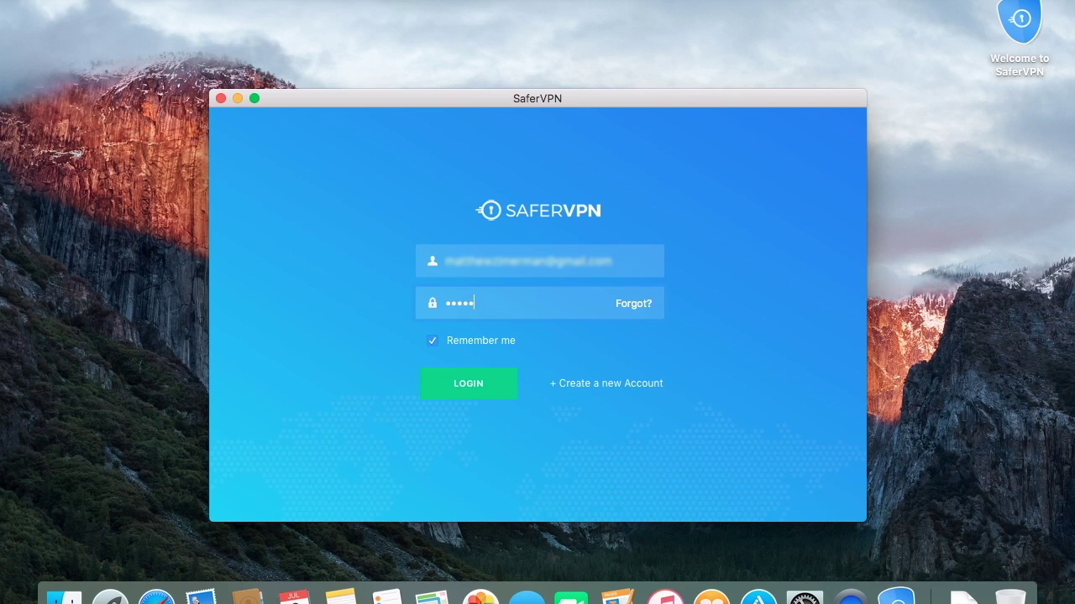
key("Return")
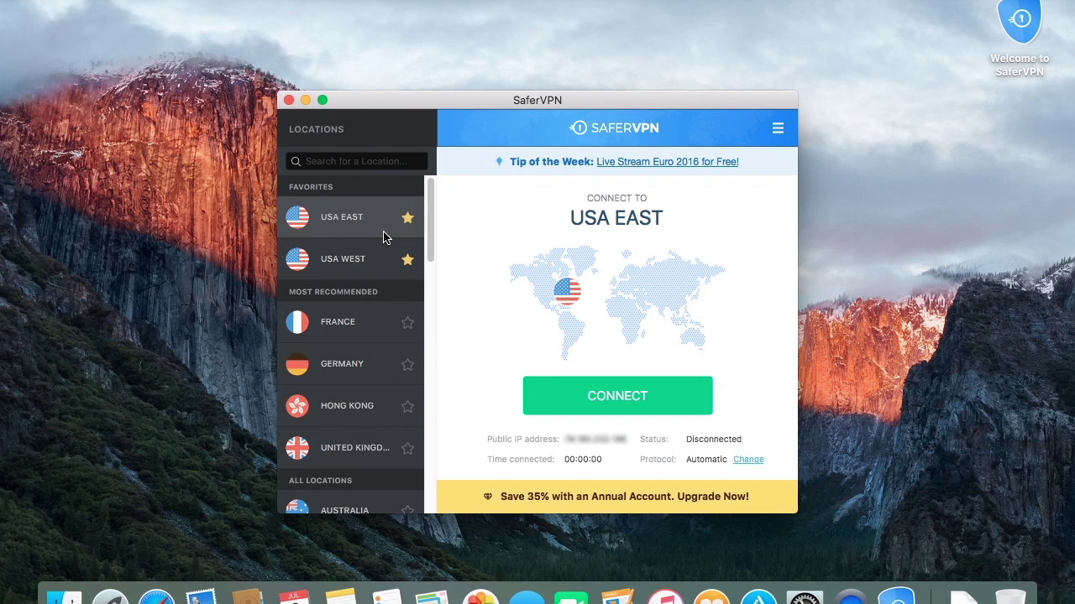
- Scroll the locations list and add France to the favourite locations
scroll(388, 230, "down", 1)
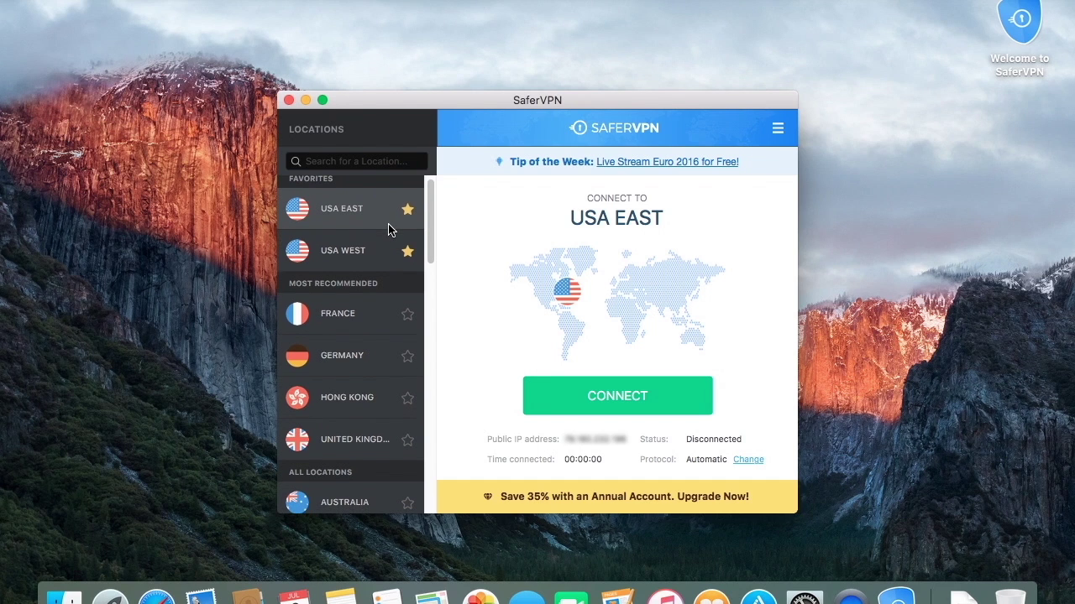
scroll(388, 230, "down", 1)
scroll(388, 230, "down", 1)
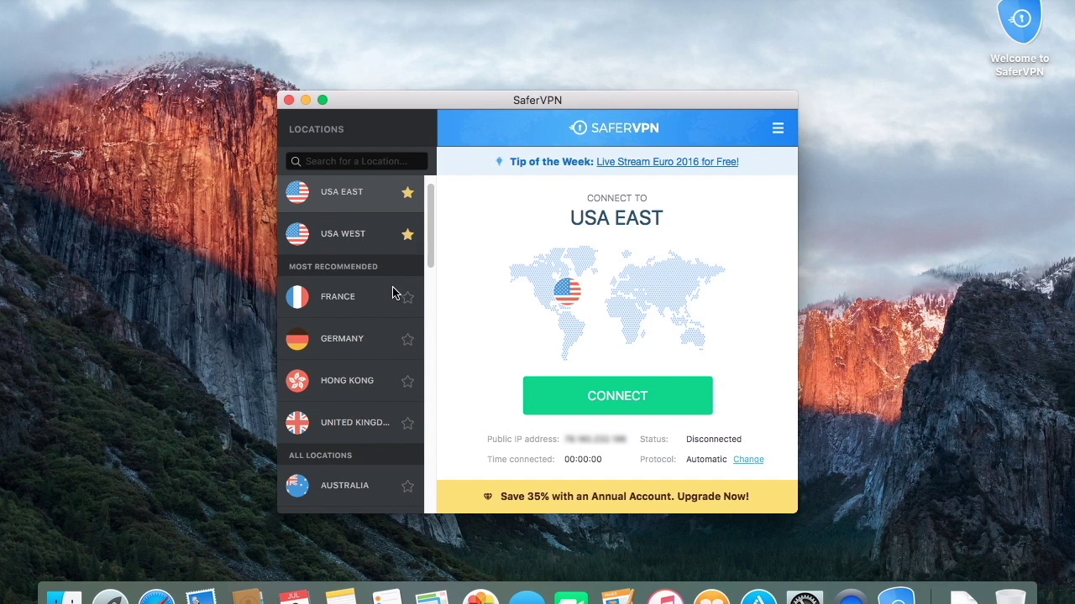
left_click(408, 296)
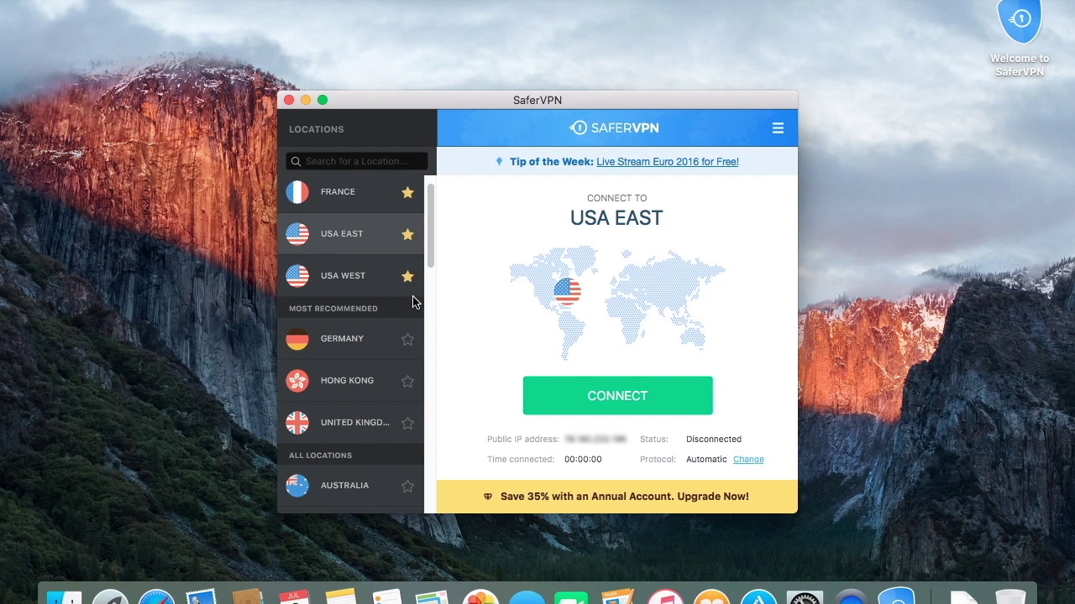
- Select France from Favorites as the connection target and bring up the VPN protocol settings
scroll(398, 262, "down", 2)
scroll(398, 260, "up", 3)
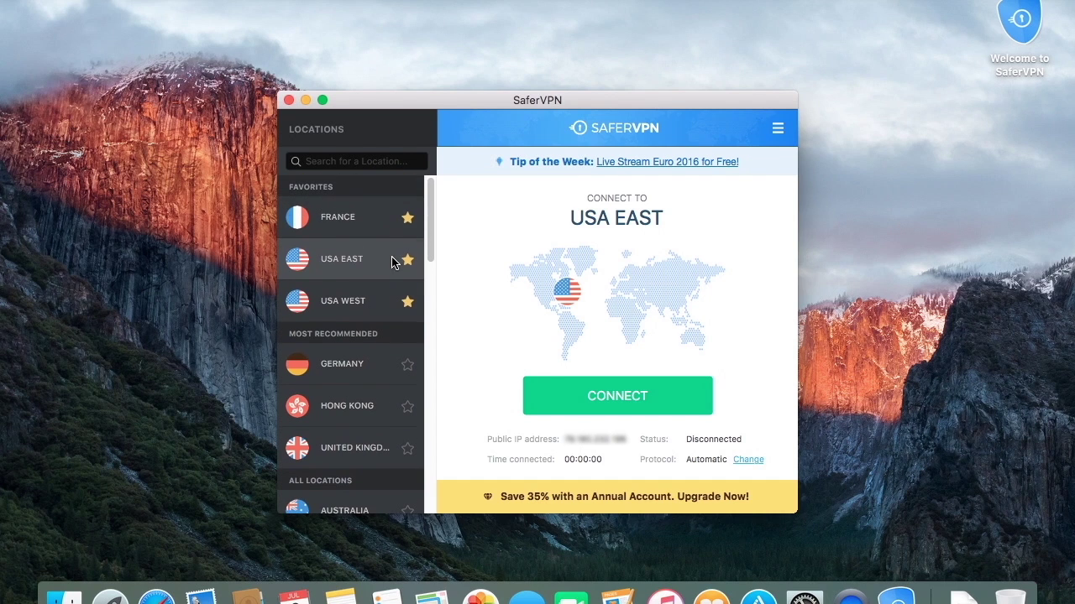
left_click(354, 224)
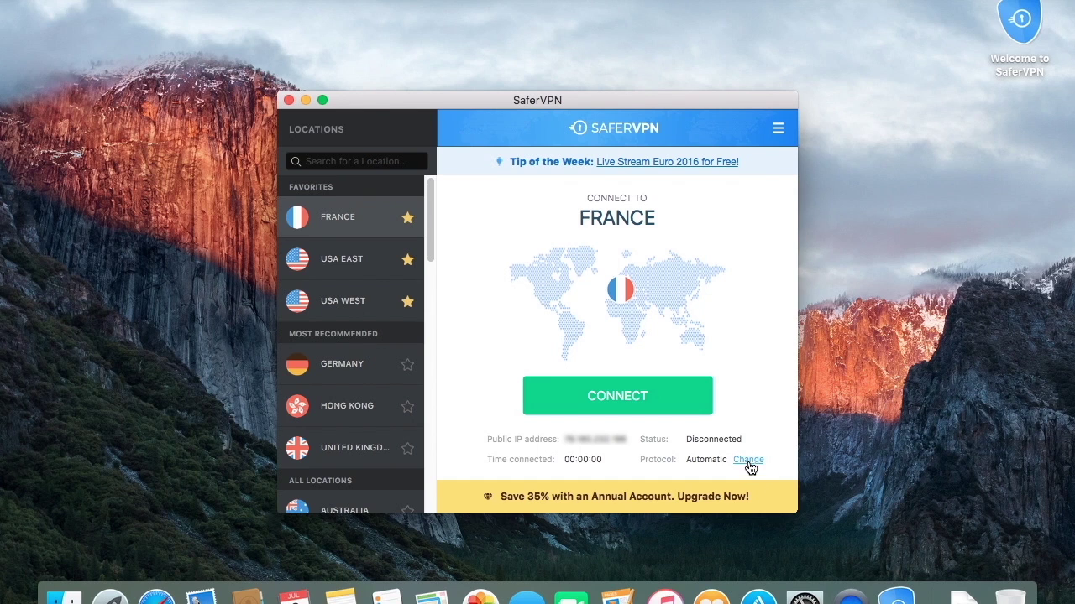
left_click(747, 462)
left_click(689, 215)
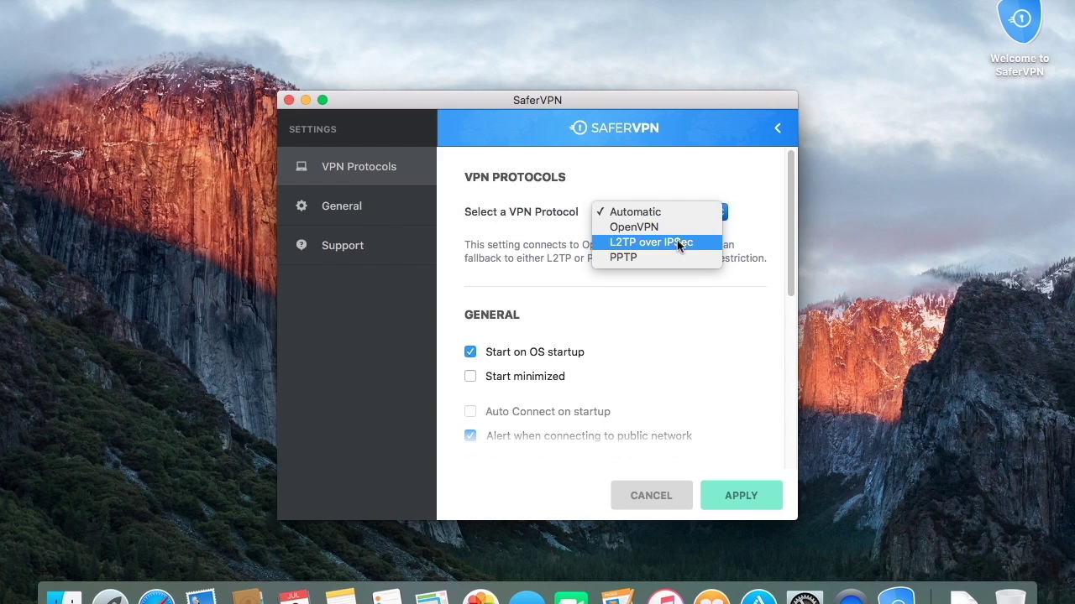
left_click(674, 214)
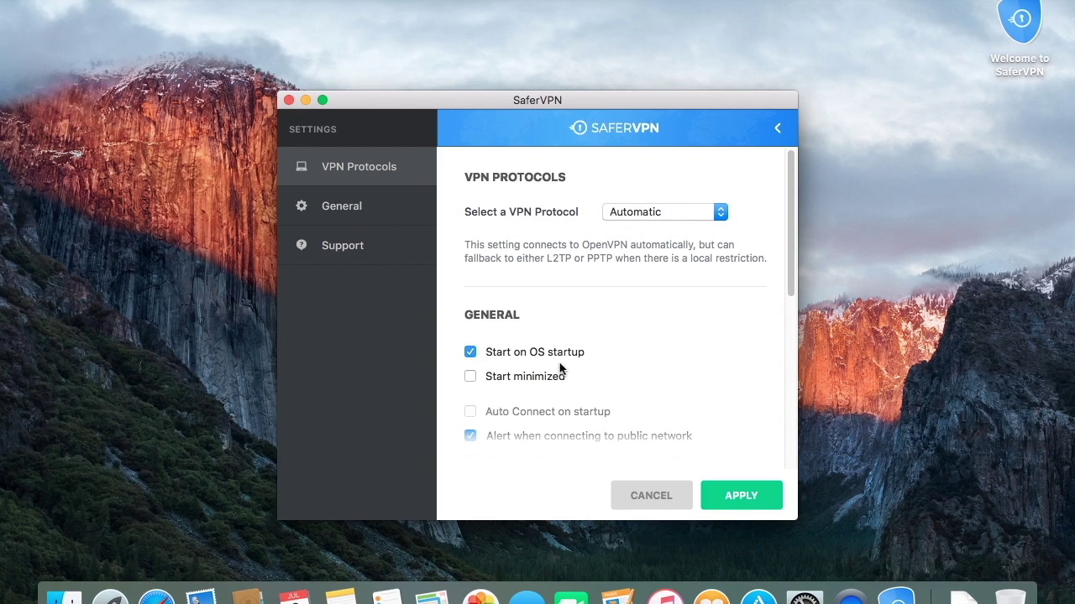
scroll(760, 284, "down", 1)
scroll(754, 286, "down", 1)
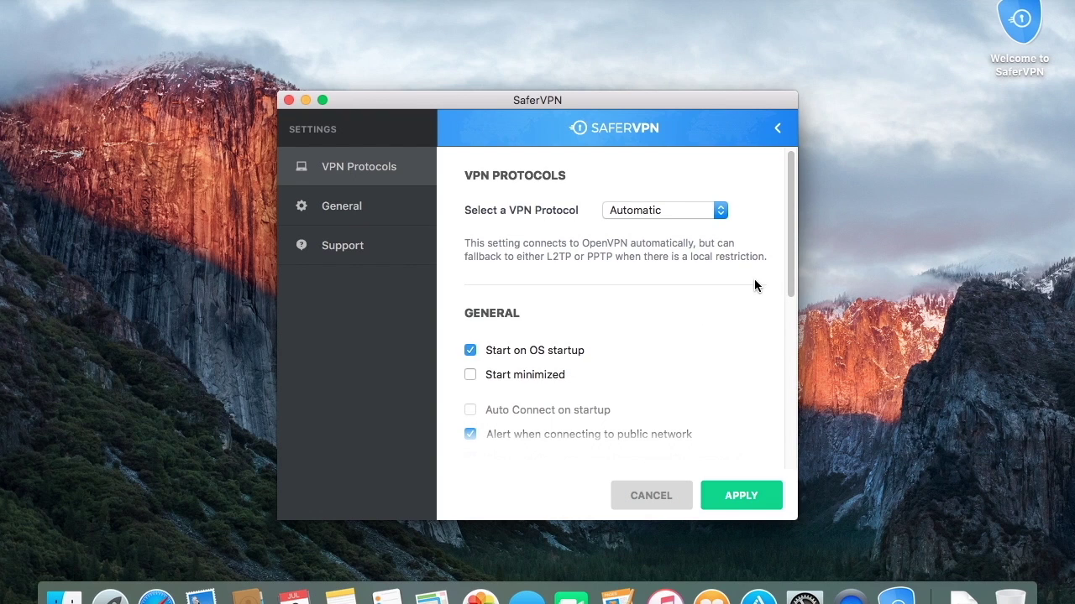
scroll(735, 318, "down", 1)
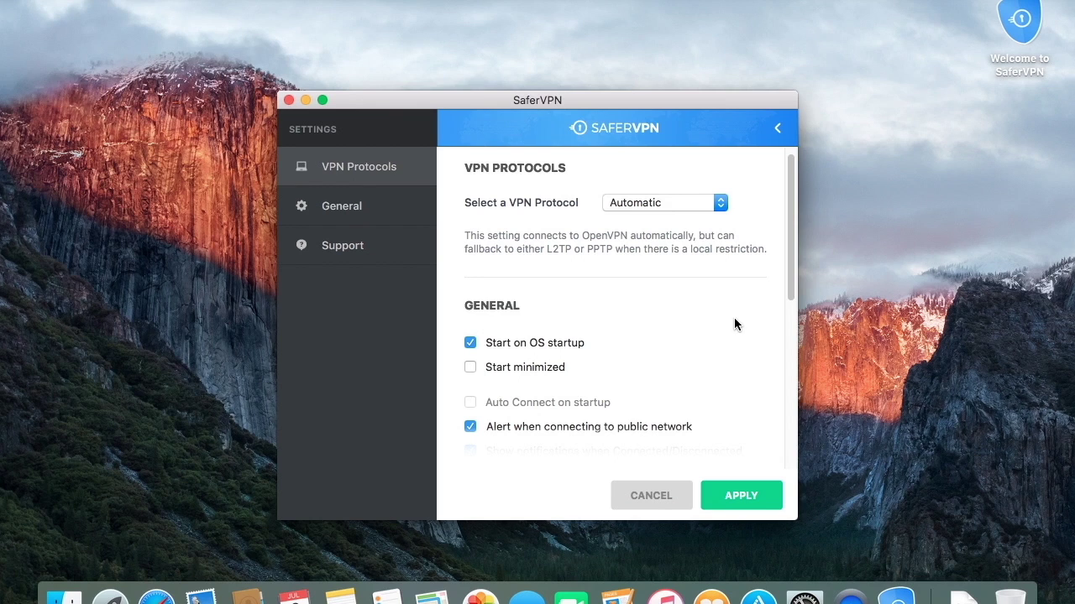
left_click(741, 507)
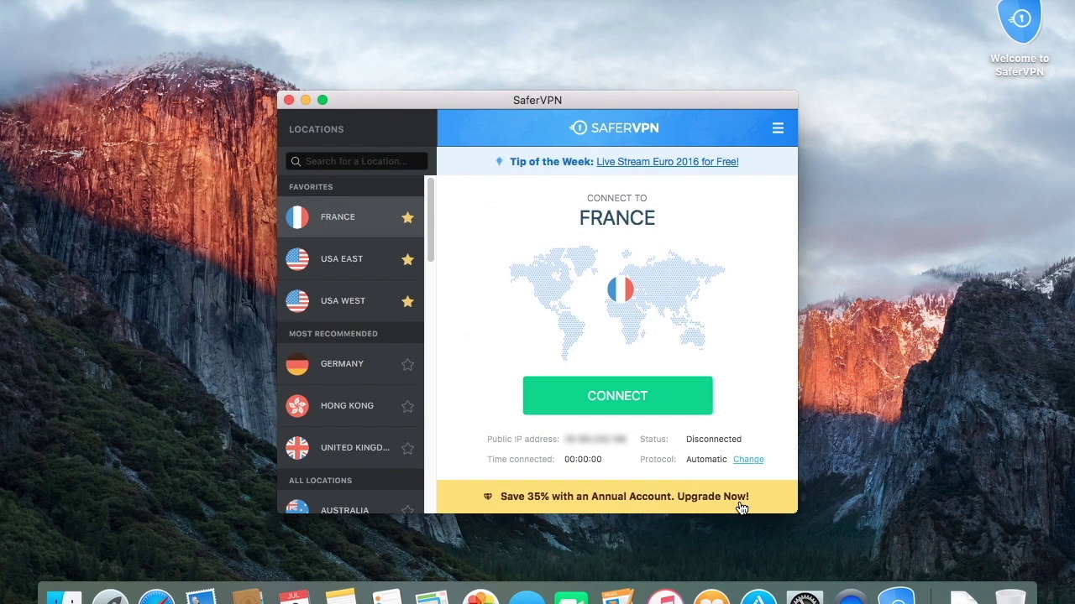
- Connect to the France server, then disconnect once it shows Connected
left_click(642, 415)
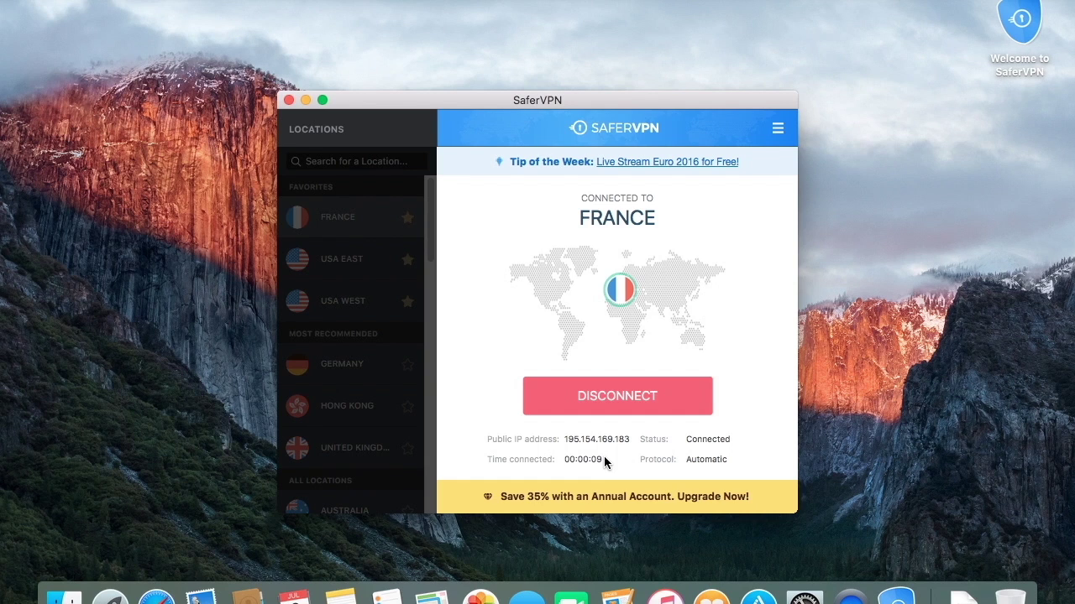
left_click(633, 402)
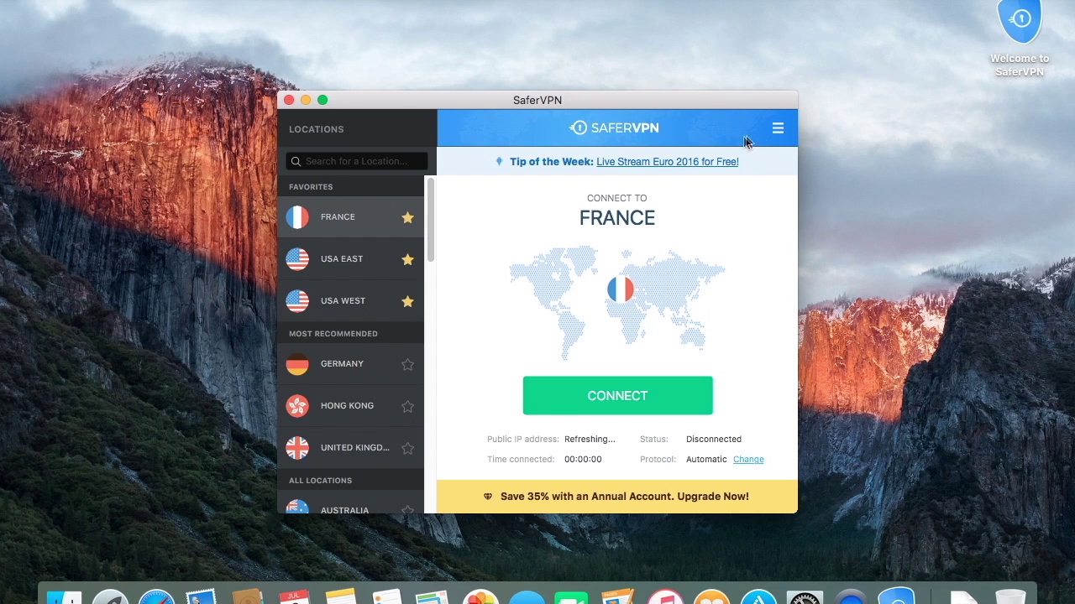
- Open SaferVPN's Settings page from the hamburger menu
left_click(777, 131)
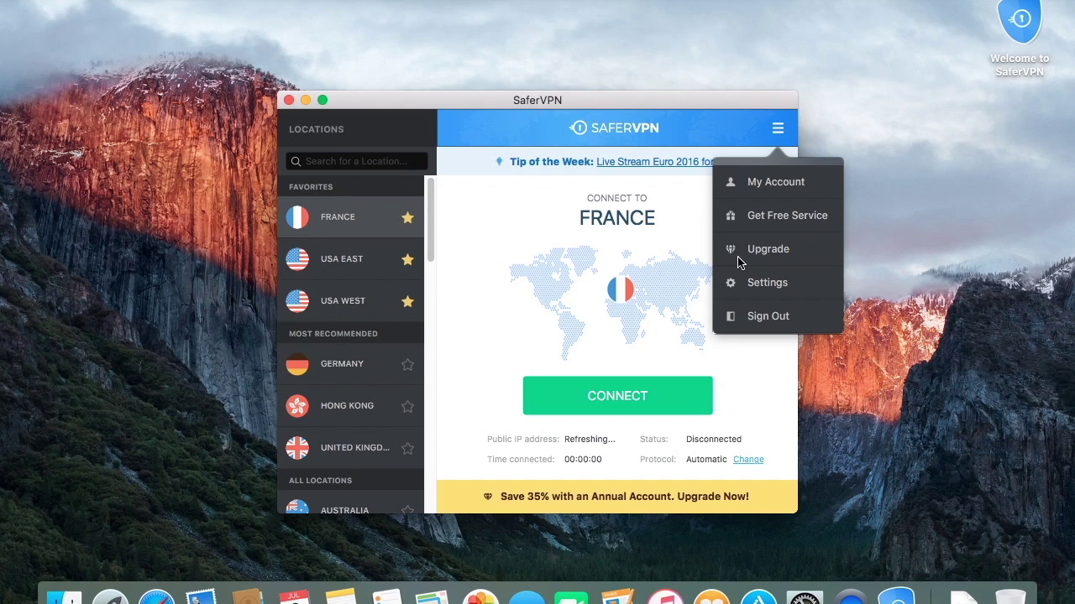
left_click(743, 283)
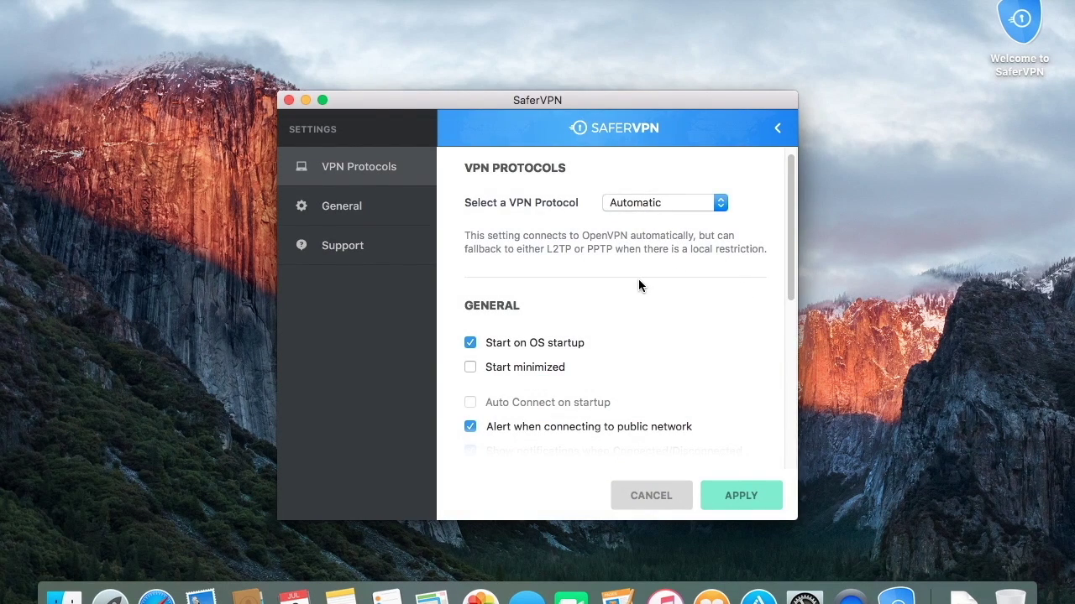
- Review the VPN Protocols, General and Support settings, then cancel without changes
scroll(640, 287, "down", 5)
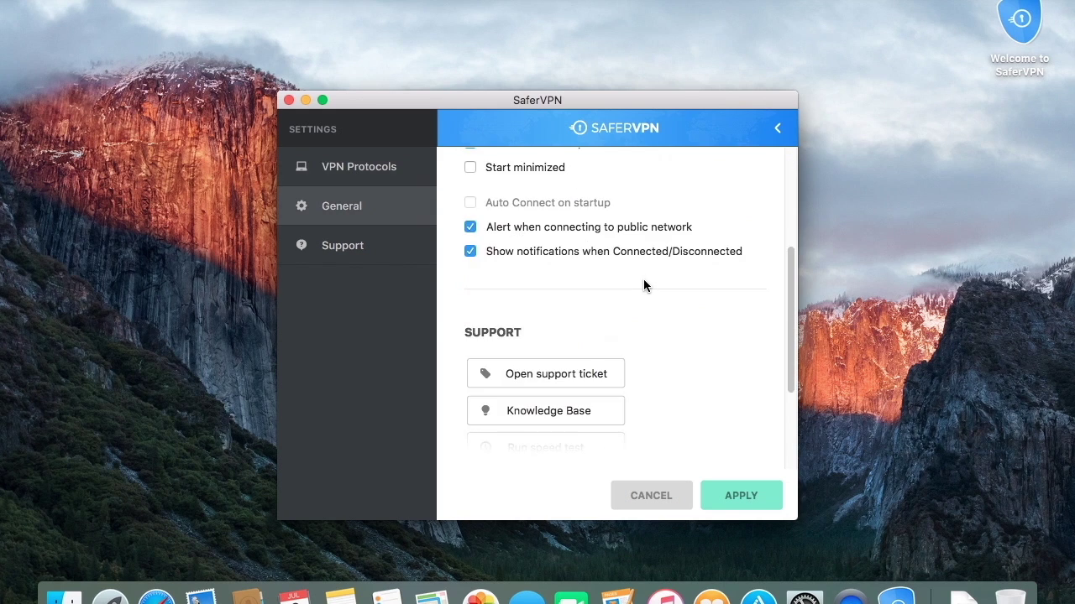
scroll(643, 281, "down", 3)
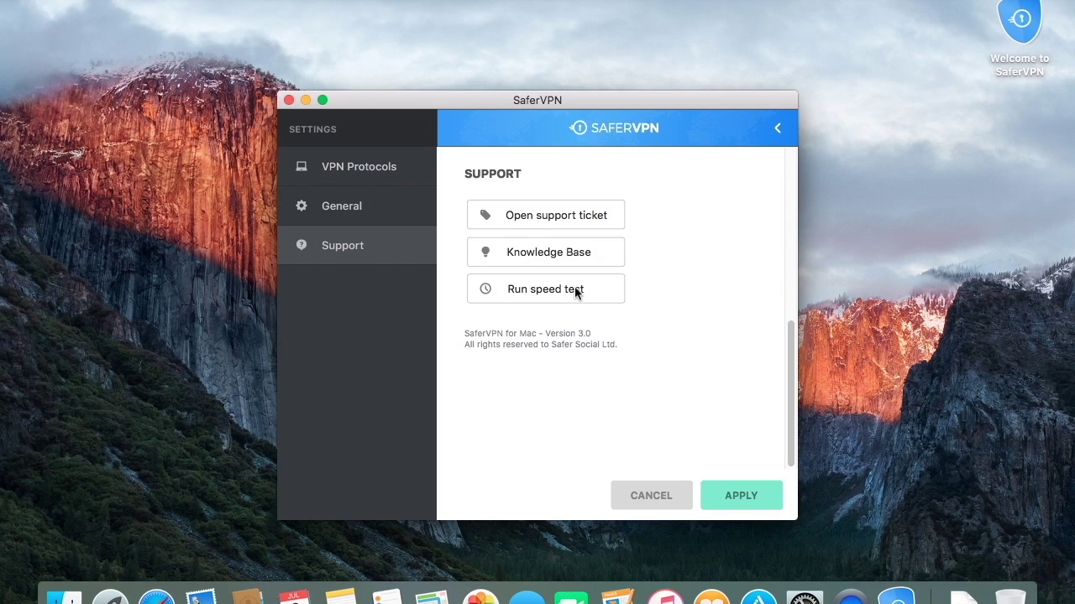
left_click(663, 501)
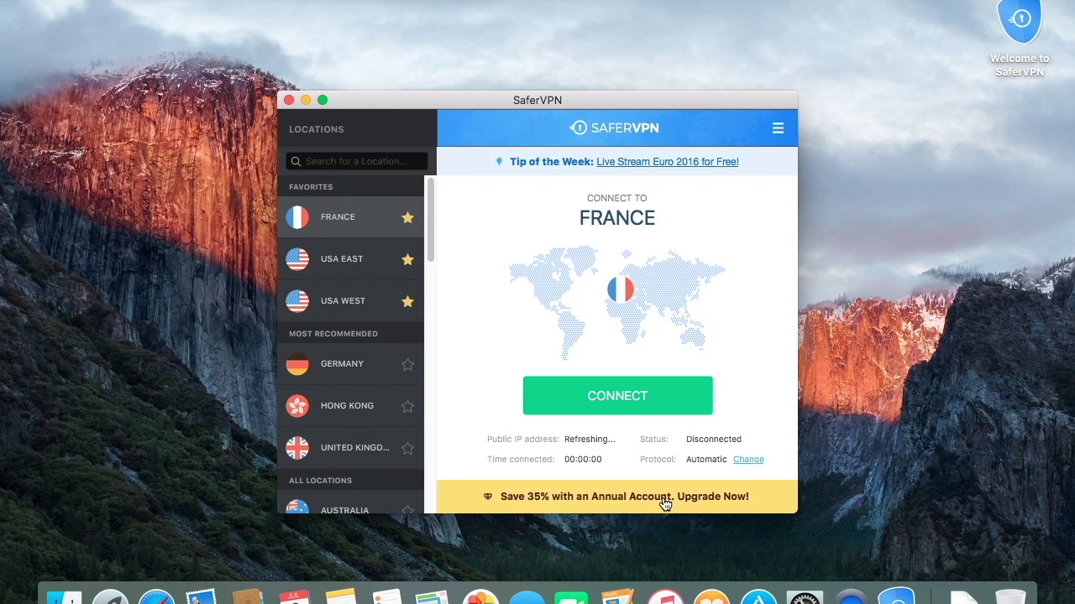
- Change the location from France to USA West via the menu bar icon and connect
left_click(735, 0)
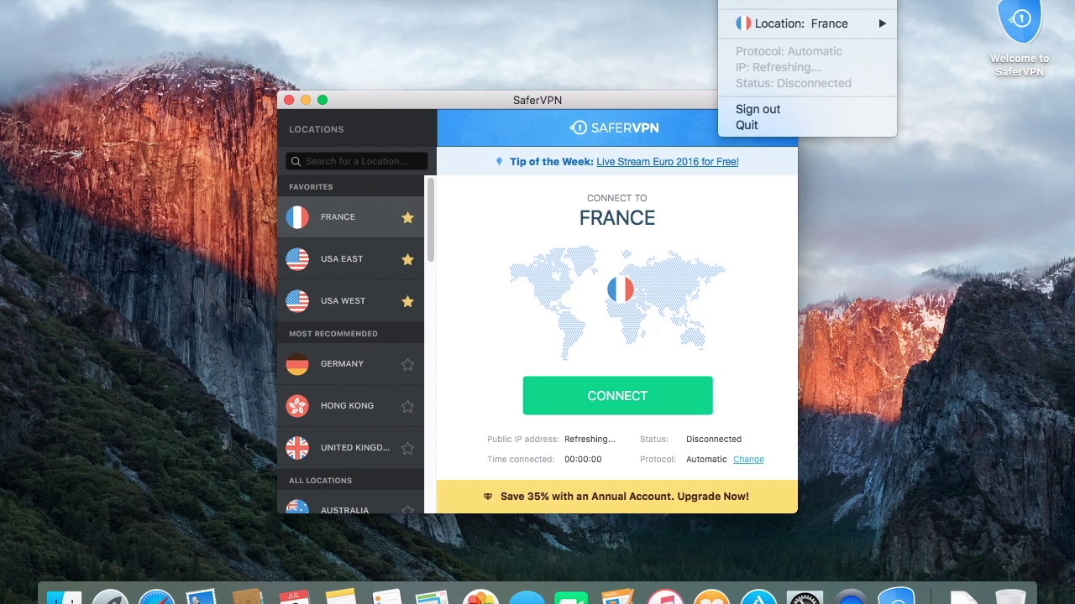
mouse_move(765, 24)
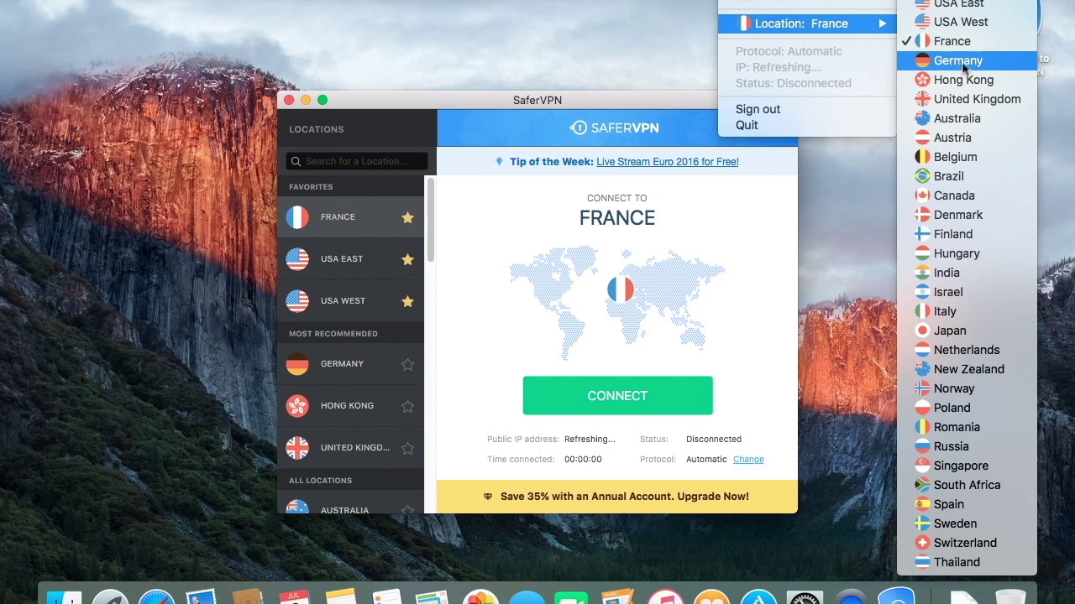
left_click(971, 24)
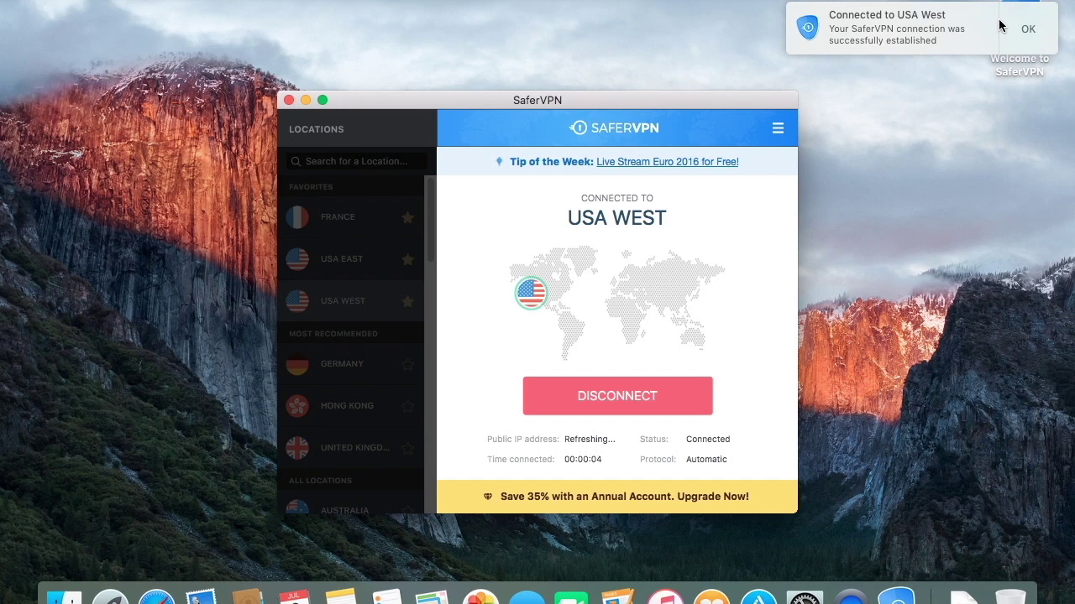
- Dismiss the Connected to USA West notification with OK
left_click(1000, 25)
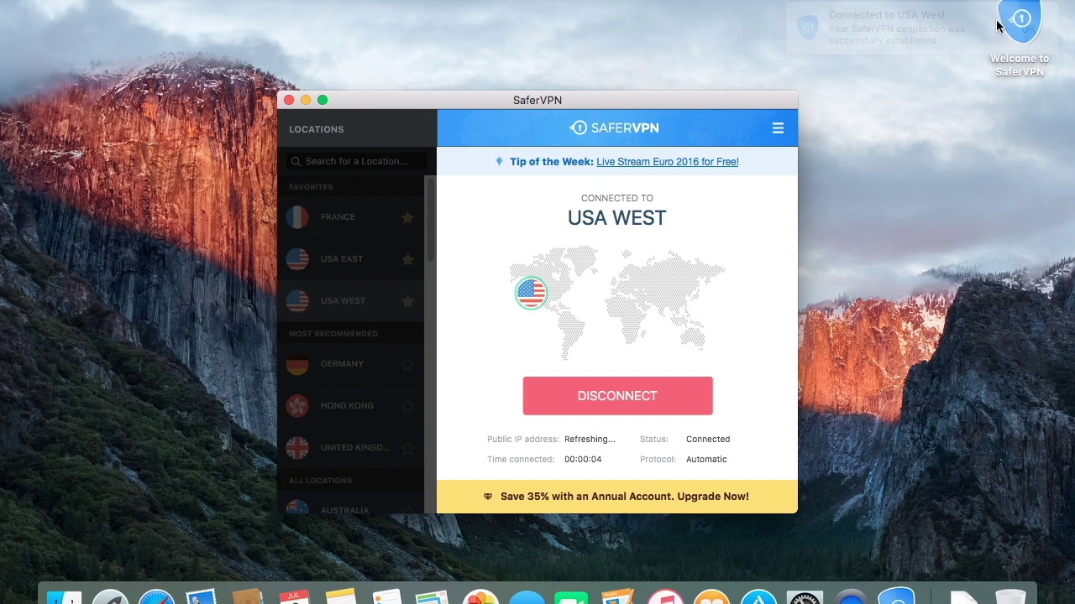